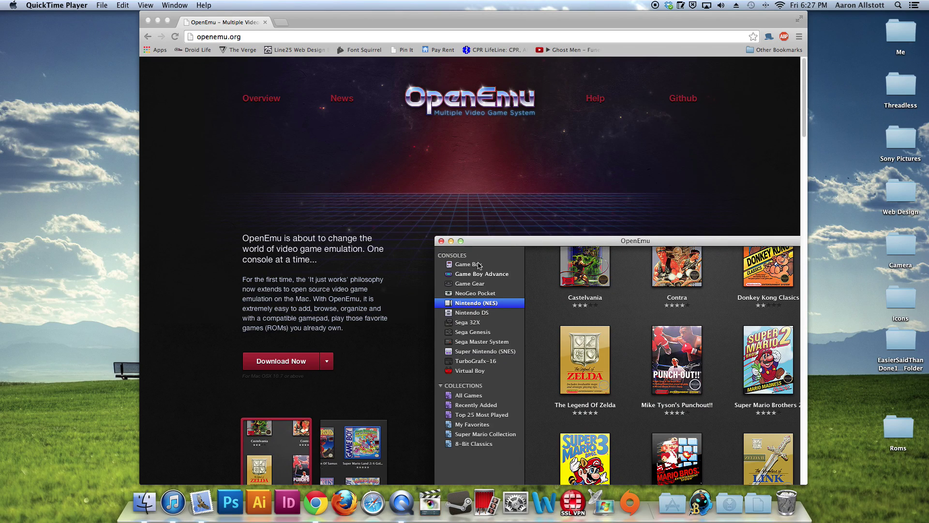
Download OpenEmu_1.0.1.zip from the OpenEmu website and unpack the archive
{"action": "left_click", "coordinate": [419, 365]}
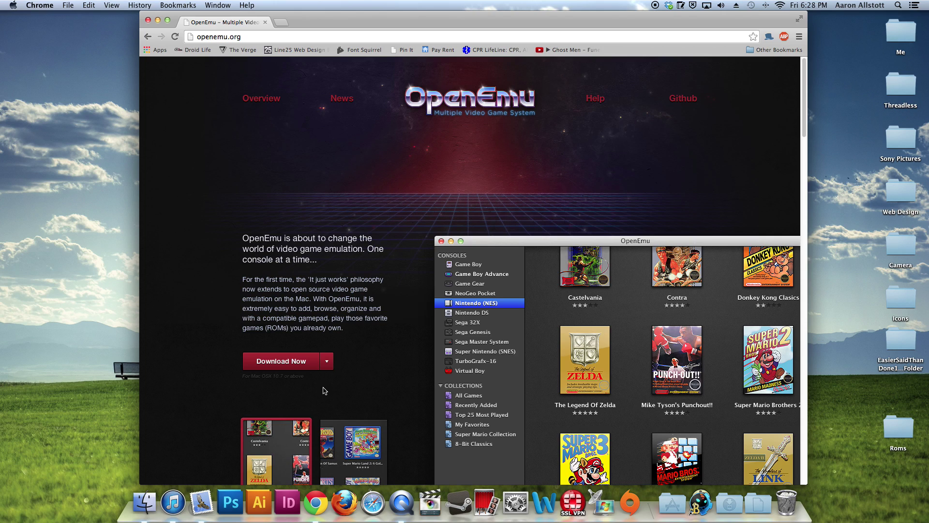
{"action": "left_click", "coordinate": [301, 368]}
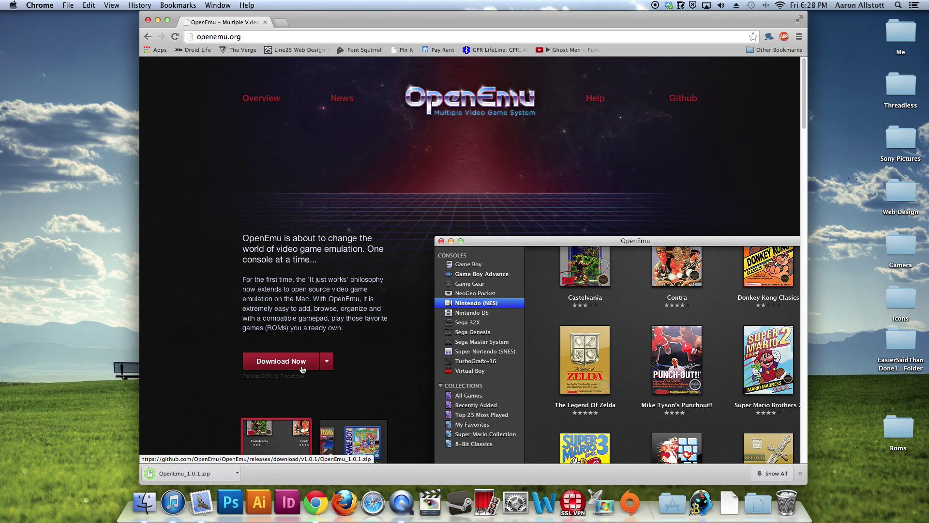
{"action": "left_click", "coordinate": [212, 475]}
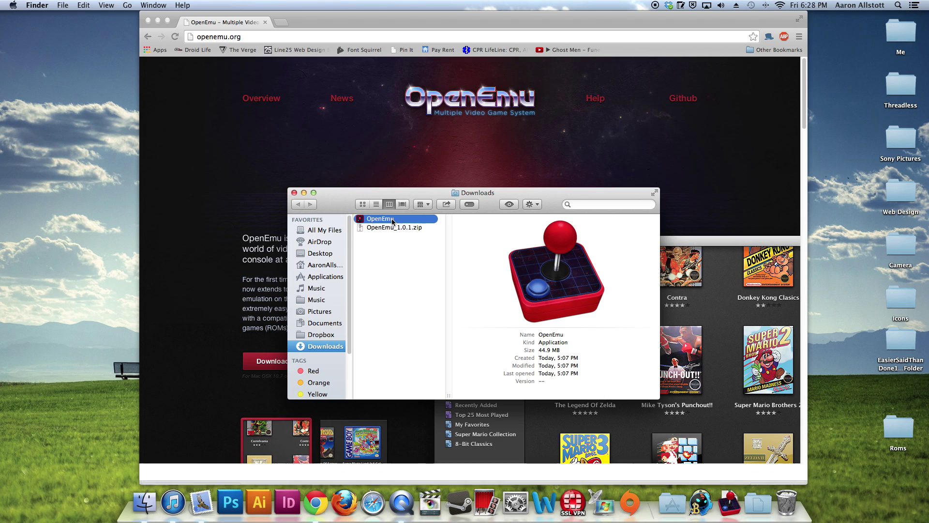
Move the OpenEmu application from Downloads into the Applications folder and add it to the Dock
{"action": "left_click_drag", "start_coordinate": [393, 221], "coordinate": [332, 280]}
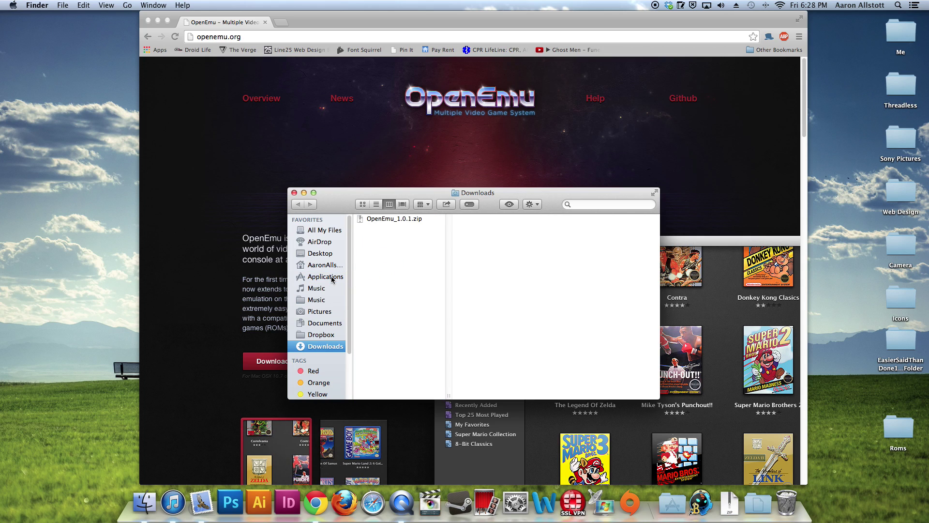
{"action": "left_click", "coordinate": [332, 280]}
{"action": "scroll", "coordinate": [401, 324], "scroll_direction": "down", "scroll_amount": 10}
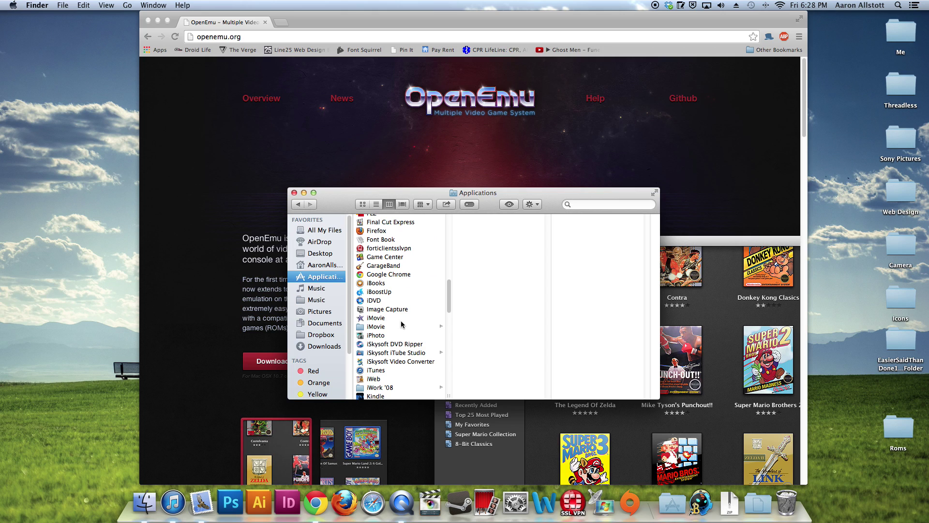
{"action": "scroll", "coordinate": [402, 319], "scroll_direction": "down", "scroll_amount": 8}
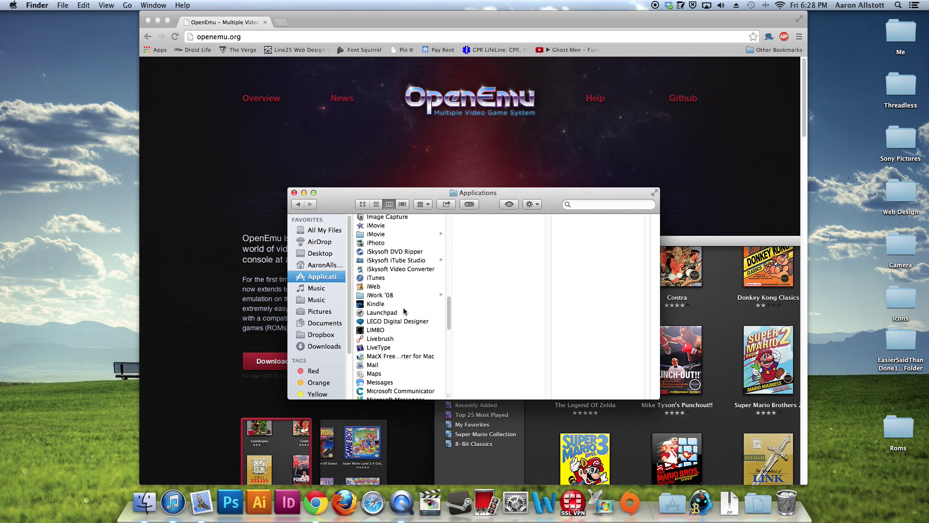
{"action": "scroll", "coordinate": [404, 311], "scroll_direction": "down", "scroll_amount": 8}
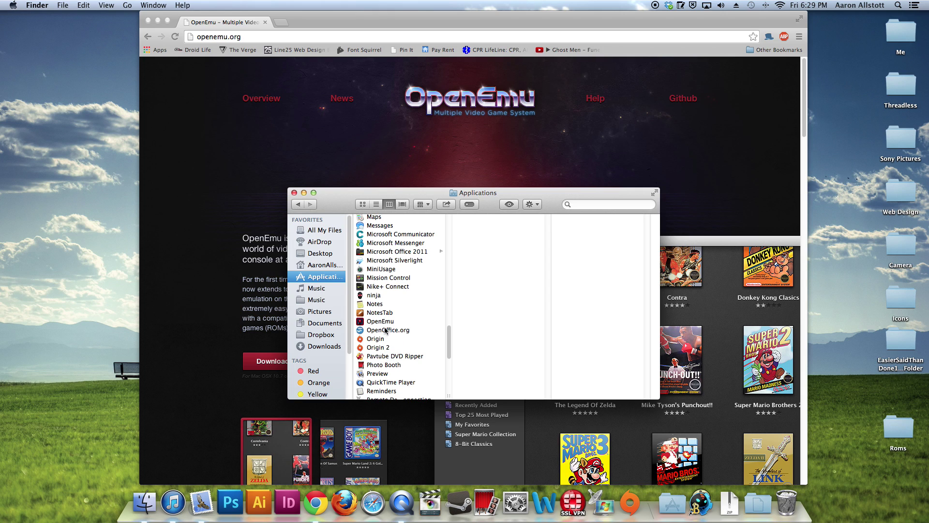
{"action": "left_click_drag", "start_coordinate": [384, 323], "coordinate": [656, 501]}
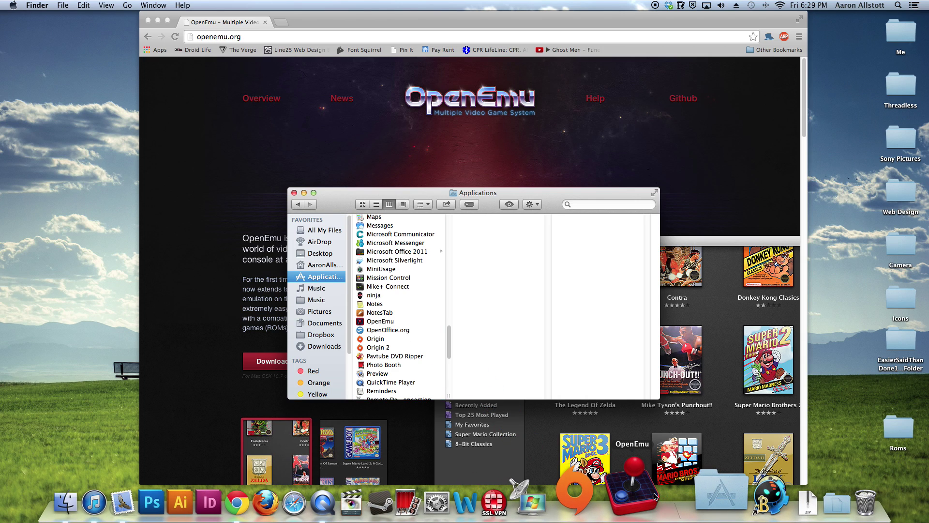
Launch OpenEmu, approve opening the downloaded application, and allow it to check for updates automatically
{"action": "right_click", "coordinate": [651, 491]}
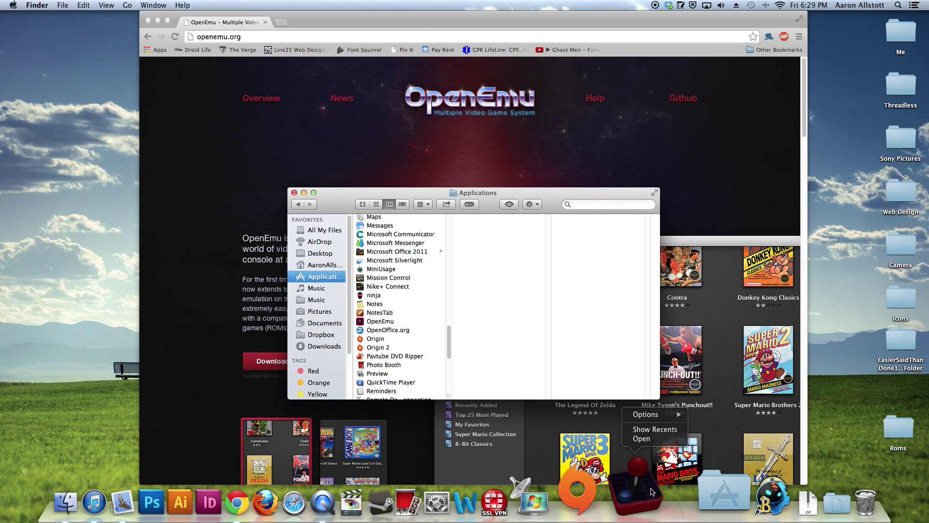
{"action": "left_click", "coordinate": [649, 440]}
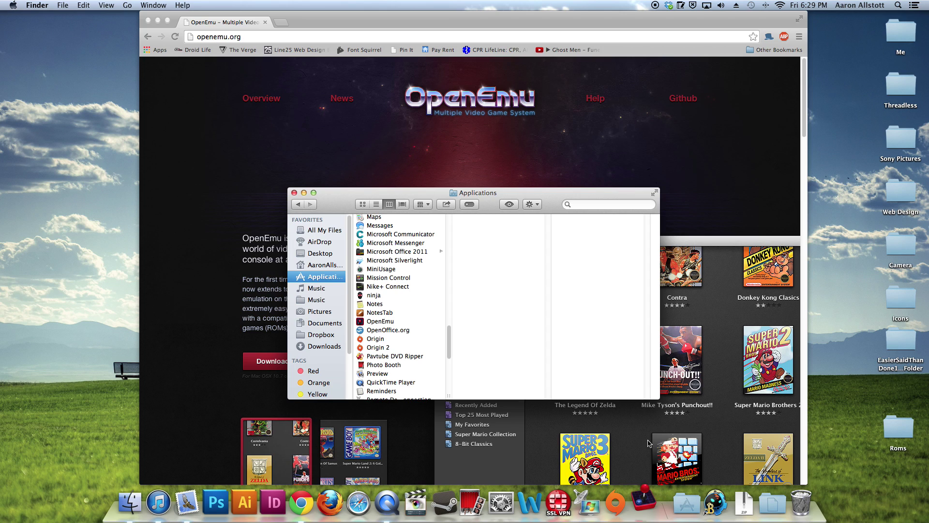
{"action": "left_click", "coordinate": [295, 193]}
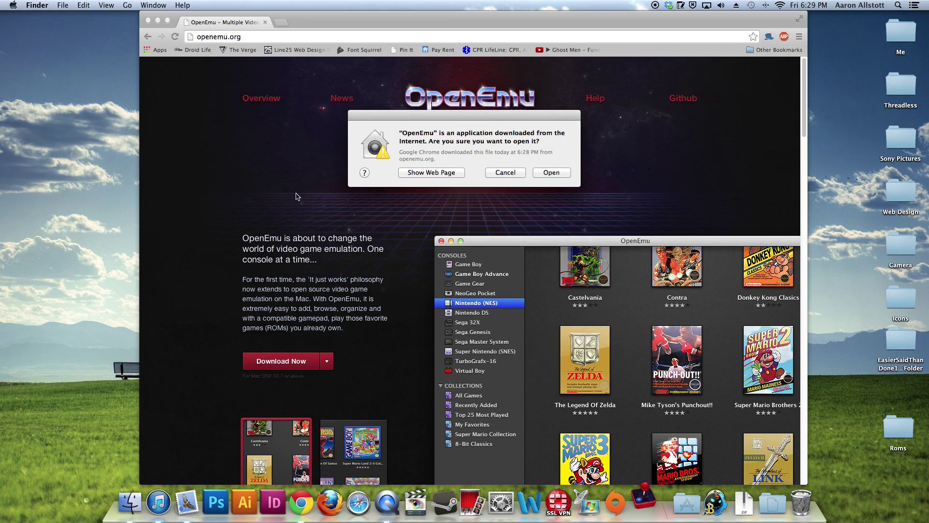
{"action": "left_click", "coordinate": [536, 175]}
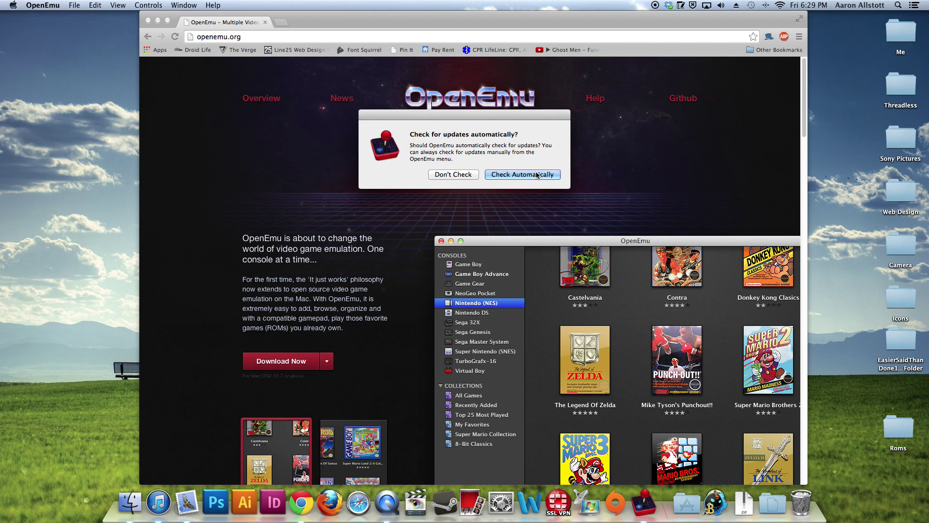
{"action": "left_click", "coordinate": [537, 175]}
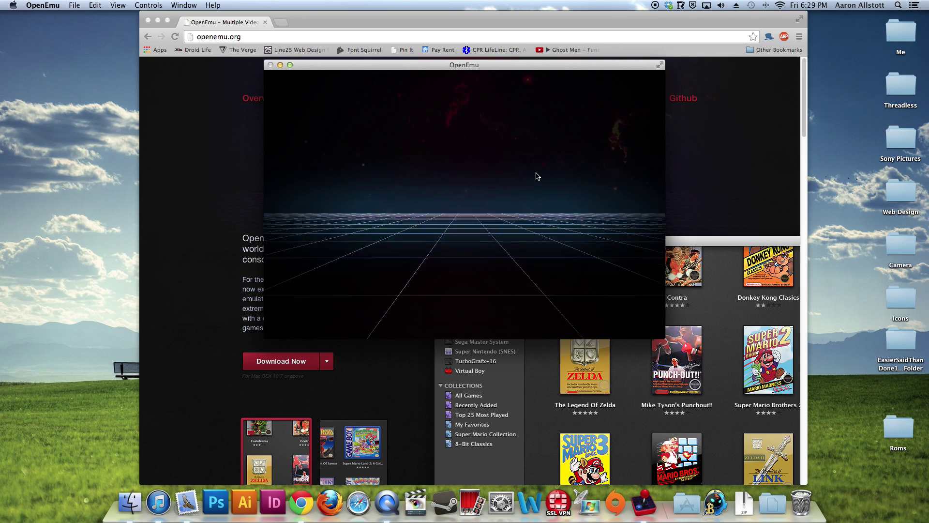
{"action": "key", "text": "XF86AudioRaiseVolume"}
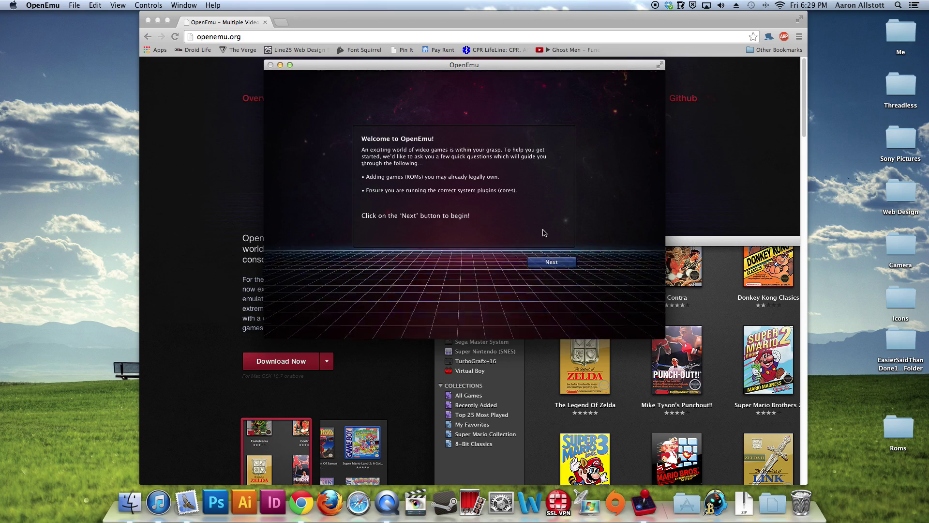
Proceed to the system cores selection and exclude the CrabEmu, DeSmuME, Gambatte, Higan and Mednafen cores
{"action": "left_click", "coordinate": [552, 262]}
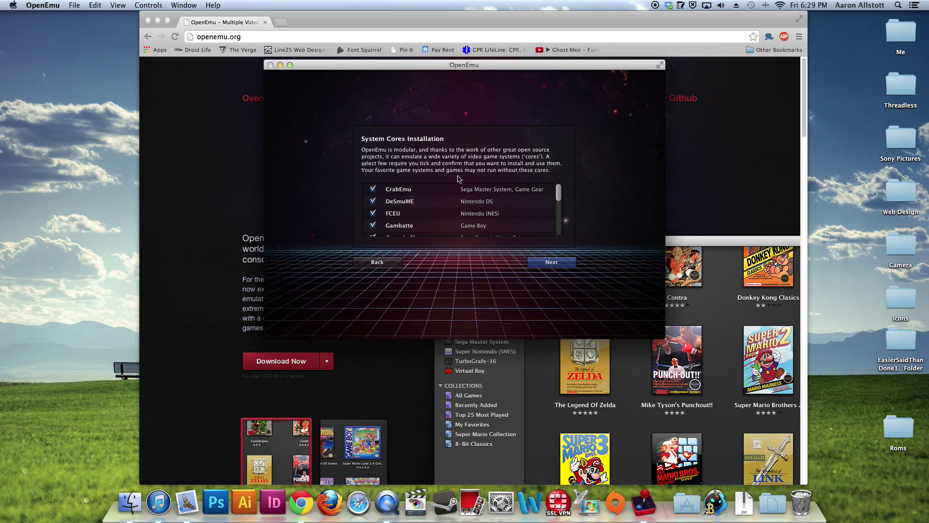
{"action": "scroll", "coordinate": [445, 203], "scroll_direction": "down", "scroll_amount": 1}
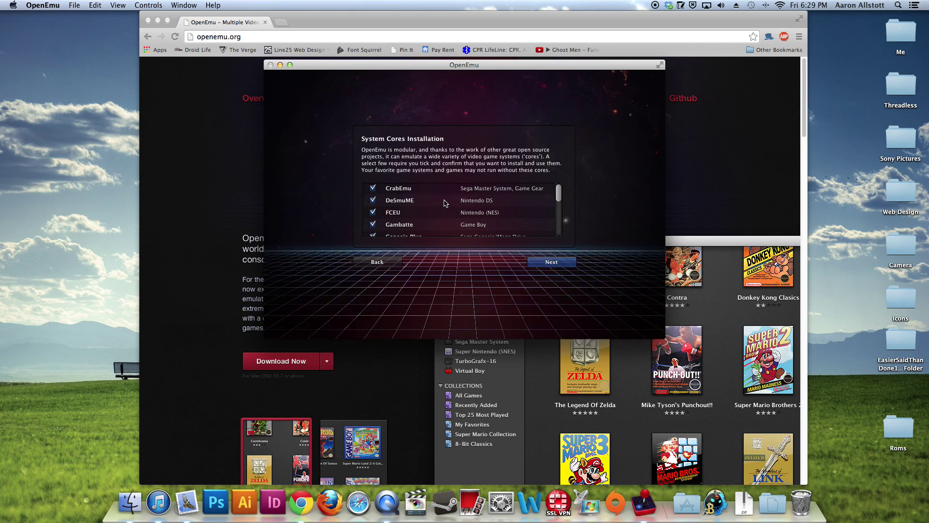
{"action": "left_click", "coordinate": [374, 189]}
{"action": "left_click", "coordinate": [373, 200]}
{"action": "scroll", "coordinate": [378, 208], "scroll_direction": "down", "scroll_amount": 1}
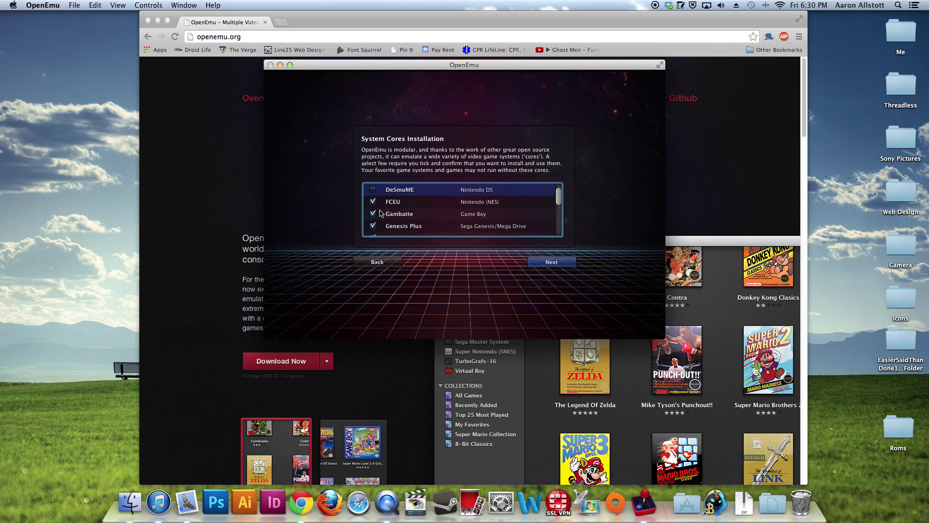
{"action": "left_click", "coordinate": [373, 214]}
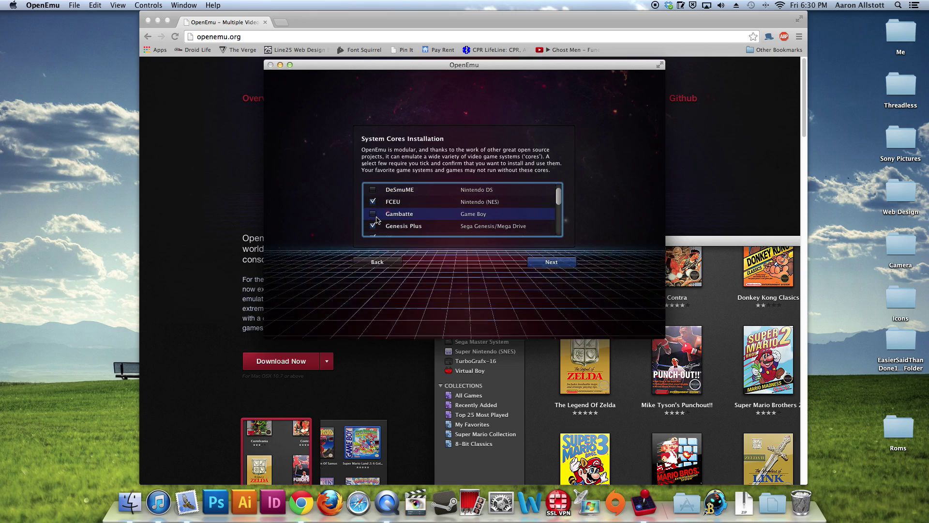
{"action": "scroll", "coordinate": [377, 219], "scroll_direction": "down", "scroll_amount": 2}
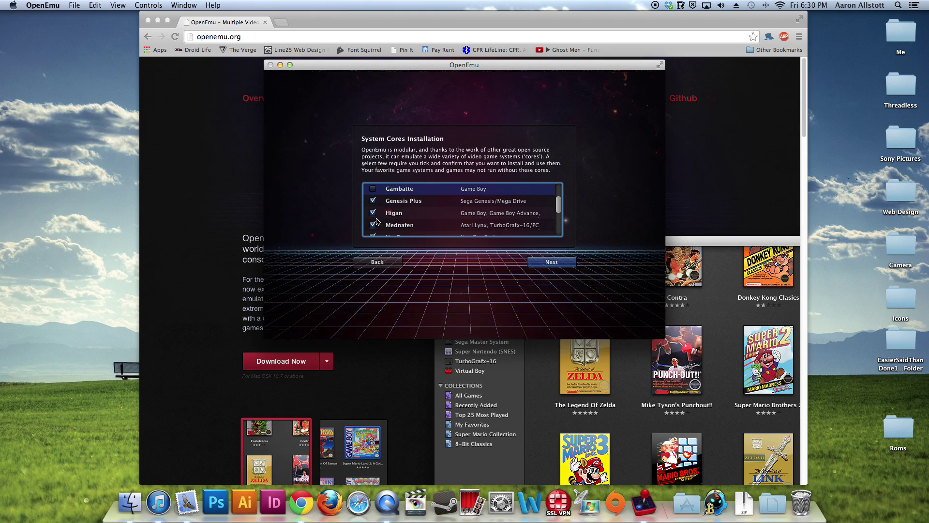
{"action": "left_click", "coordinate": [373, 214]}
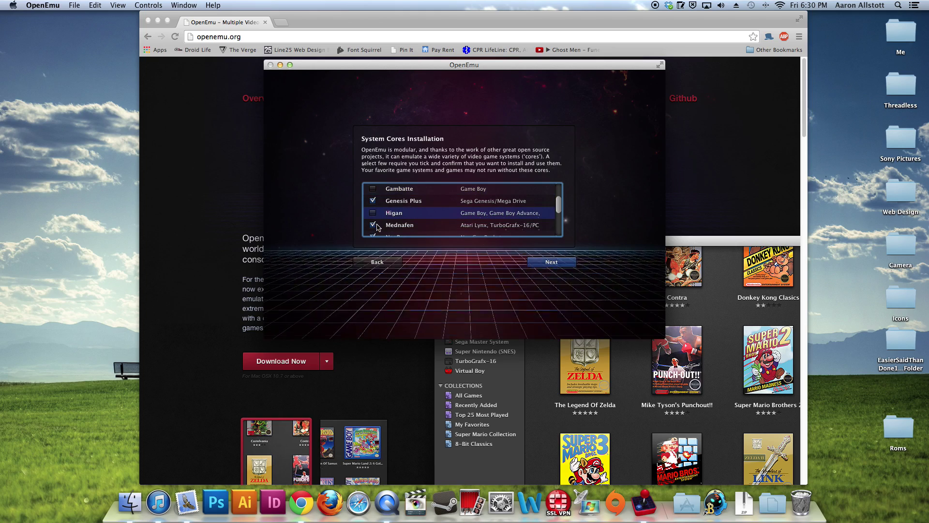
{"action": "left_click", "coordinate": [373, 225]}
Exclude the NeoPop, Picodrive, TwoMbit and Visual Boy Advance cores, keep Nestopia and Snes9X, and accept the core selection
{"action": "scroll", "coordinate": [375, 227], "scroll_direction": "down", "scroll_amount": 3}
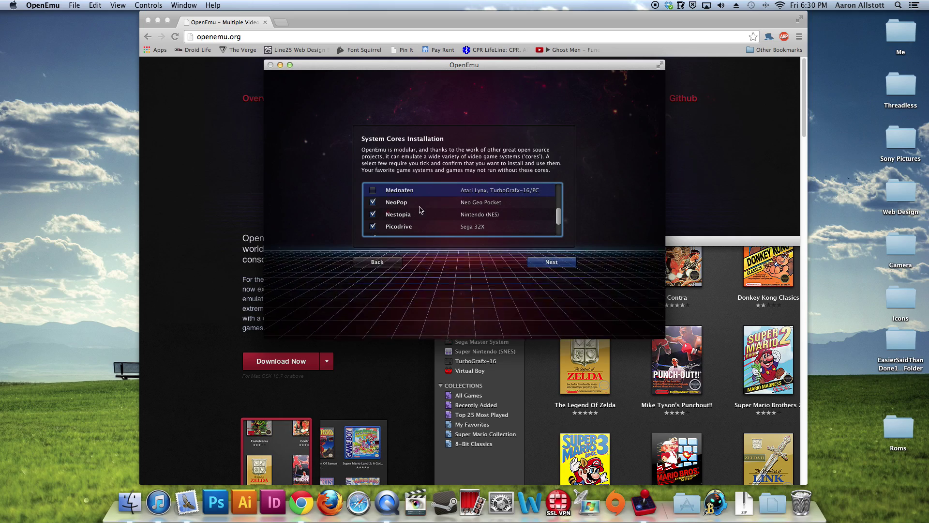
{"action": "left_click", "coordinate": [376, 203]}
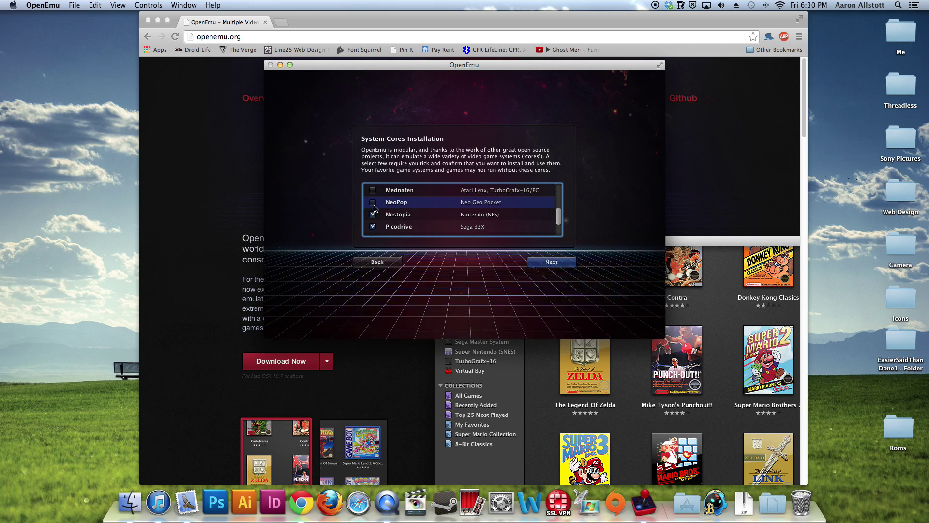
{"action": "left_click", "coordinate": [376, 213]}
{"action": "left_click", "coordinate": [374, 226]}
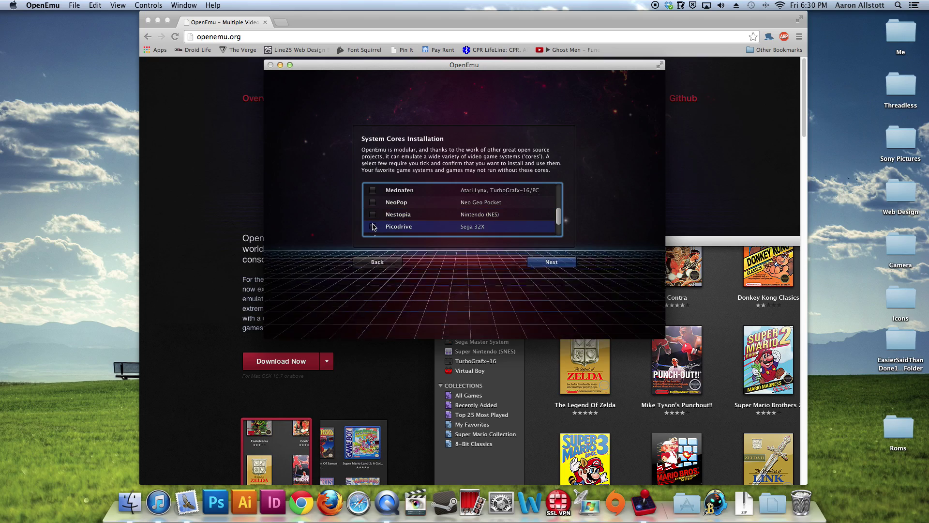
{"action": "left_click", "coordinate": [373, 216]}
{"action": "scroll", "coordinate": [387, 218], "scroll_direction": "down", "scroll_amount": 1}
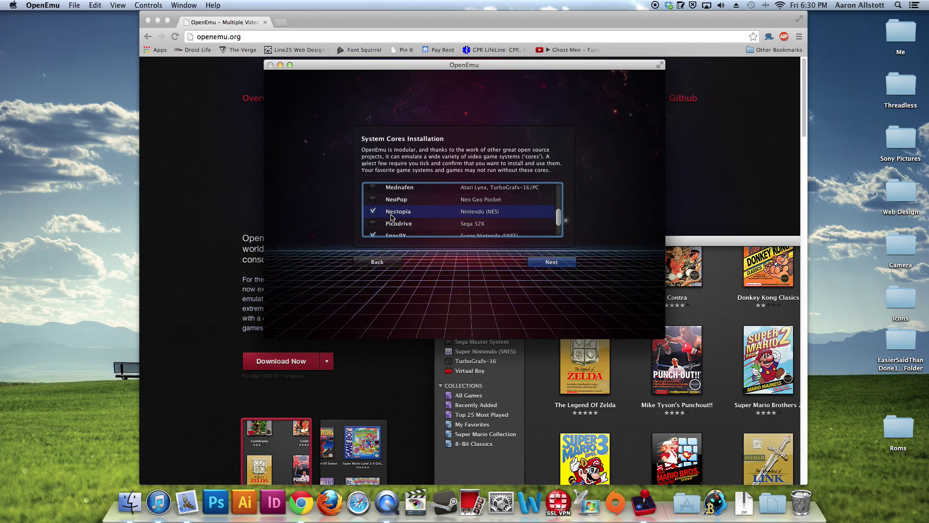
{"action": "scroll", "coordinate": [391, 218], "scroll_direction": "down", "scroll_amount": 2}
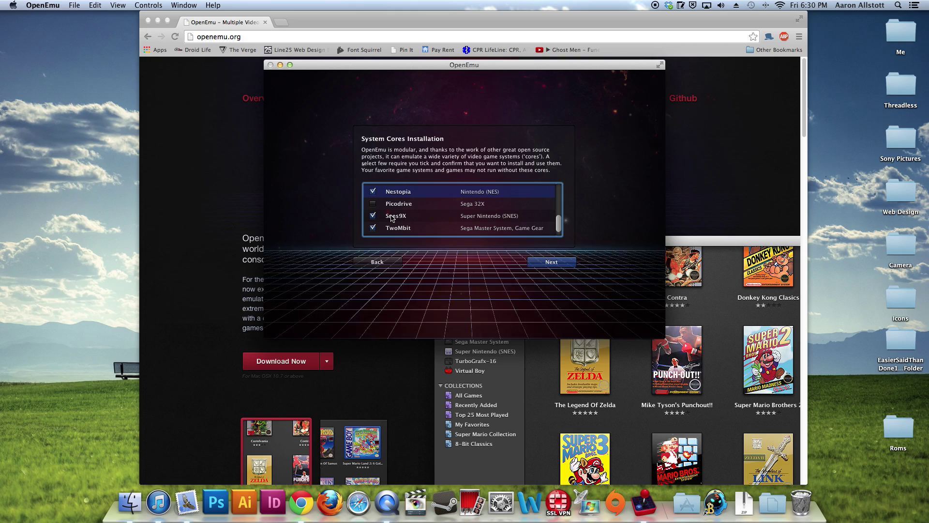
{"action": "scroll", "coordinate": [391, 218], "scroll_direction": "down", "scroll_amount": 1}
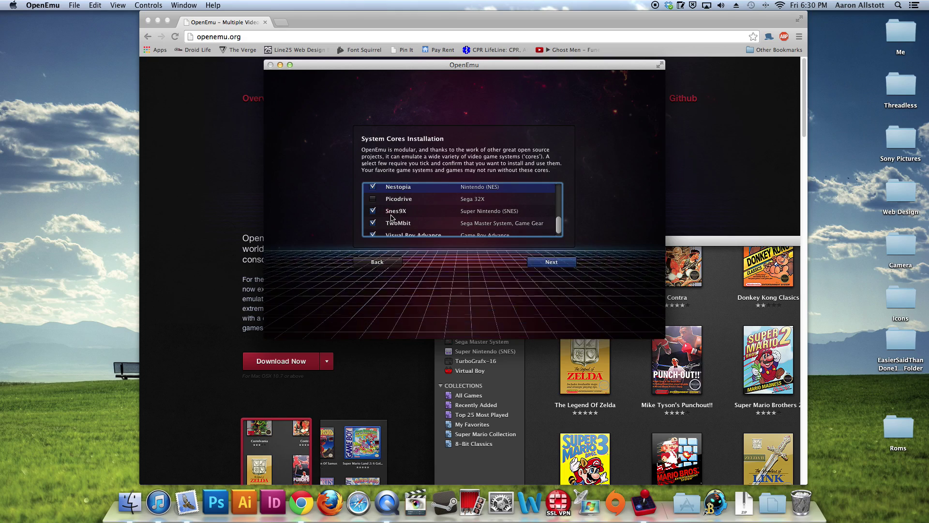
{"action": "left_click", "coordinate": [375, 224]}
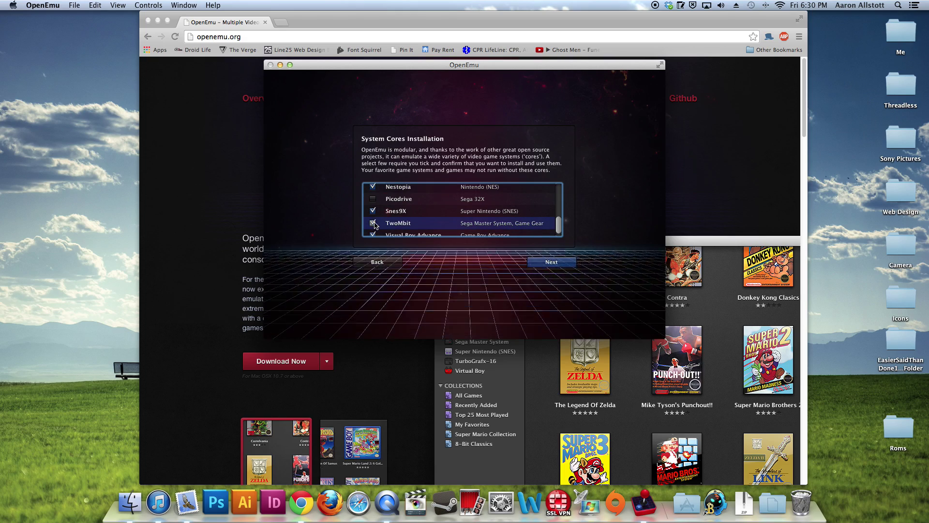
{"action": "scroll", "coordinate": [395, 215], "scroll_direction": "down", "scroll_amount": 1}
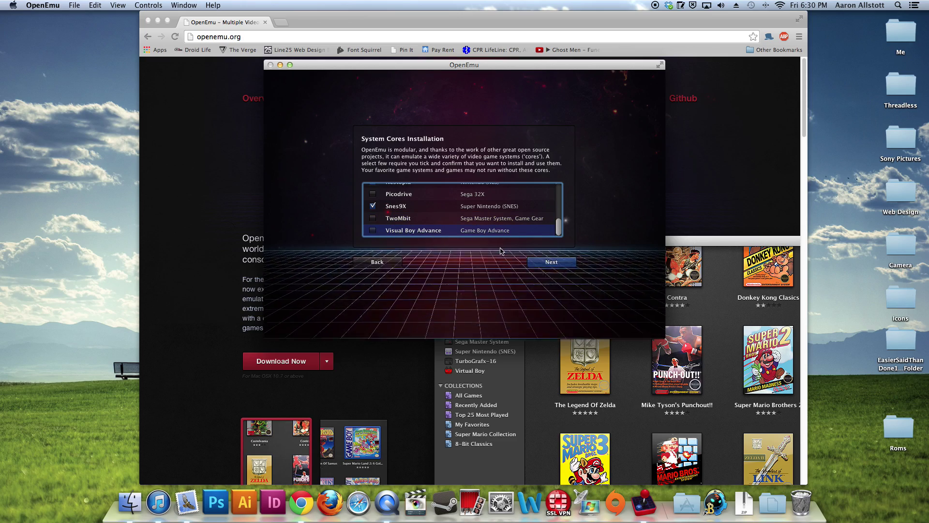
{"action": "left_click", "coordinate": [546, 262]}
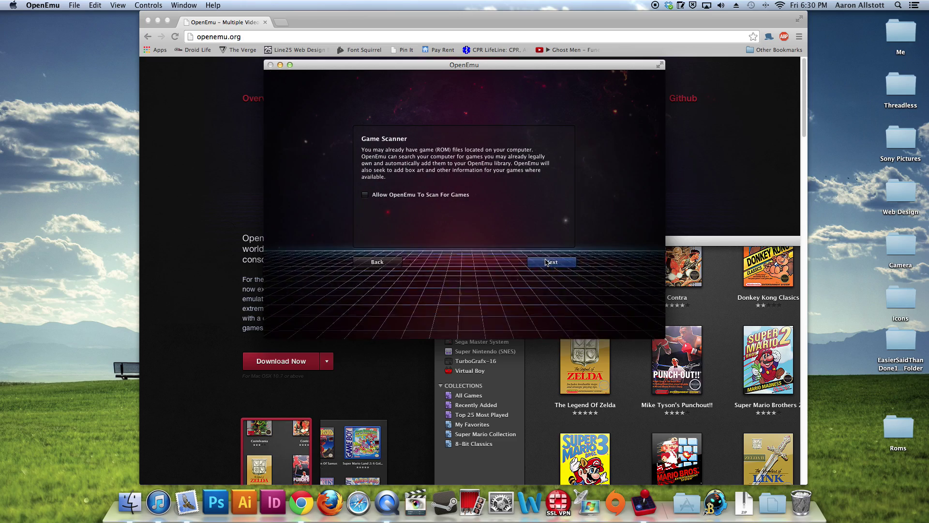
Allow OpenEmu to scan for games with Macintosh HD as a source, and finish the setup
{"action": "left_click", "coordinate": [364, 194]}
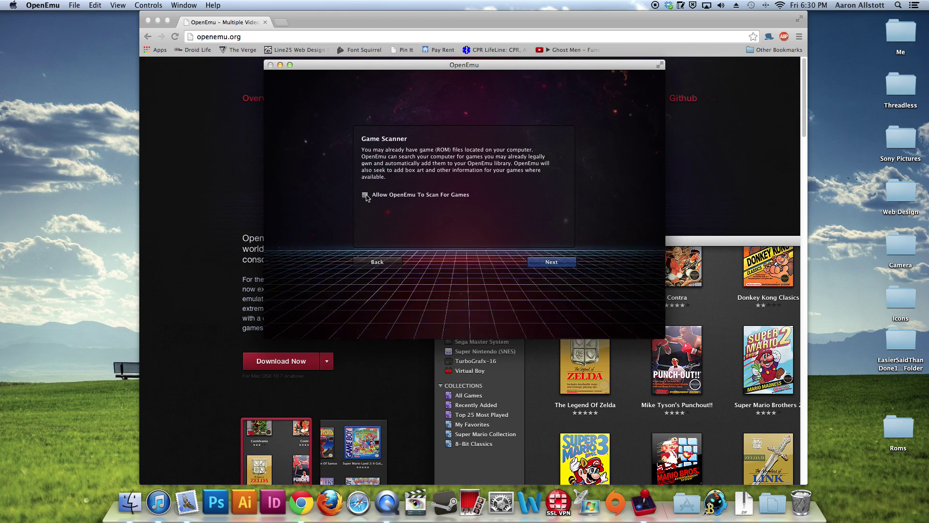
{"action": "left_click", "coordinate": [555, 263]}
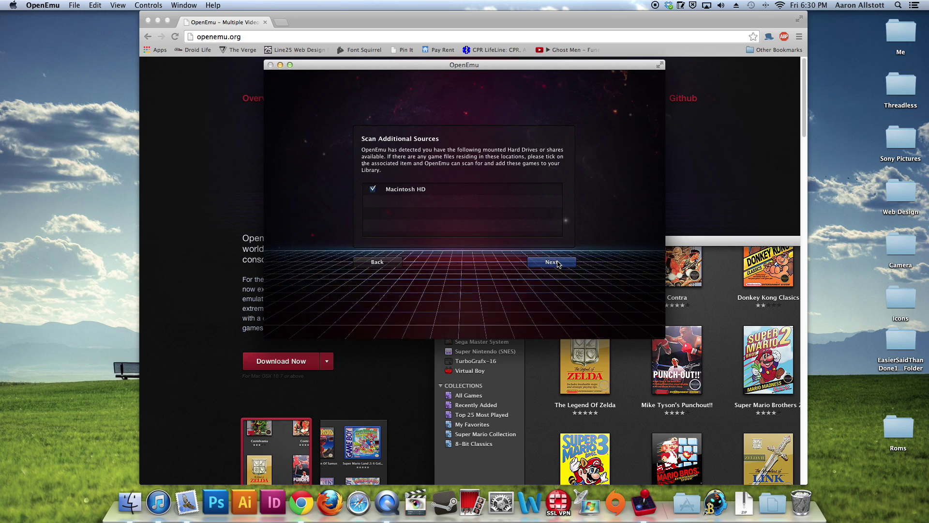
{"action": "left_click", "coordinate": [558, 264]}
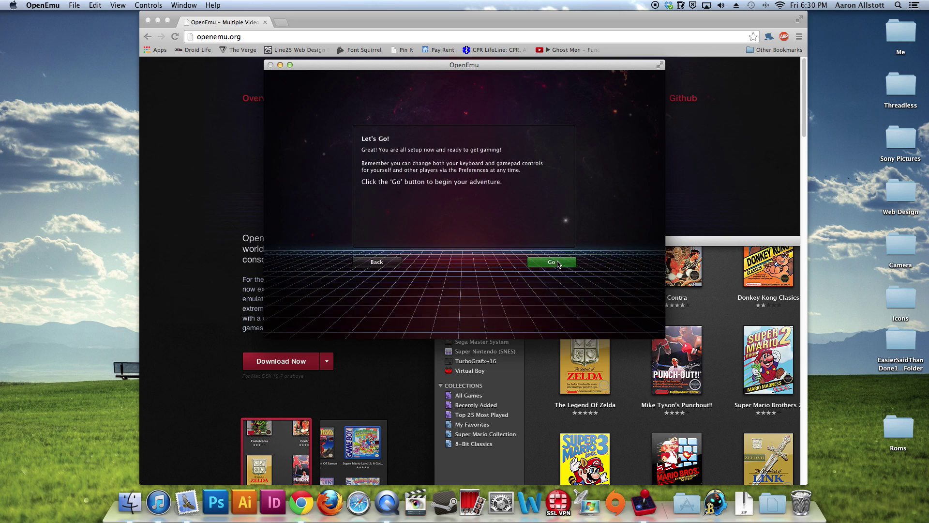
{"action": "left_click", "coordinate": [551, 262]}
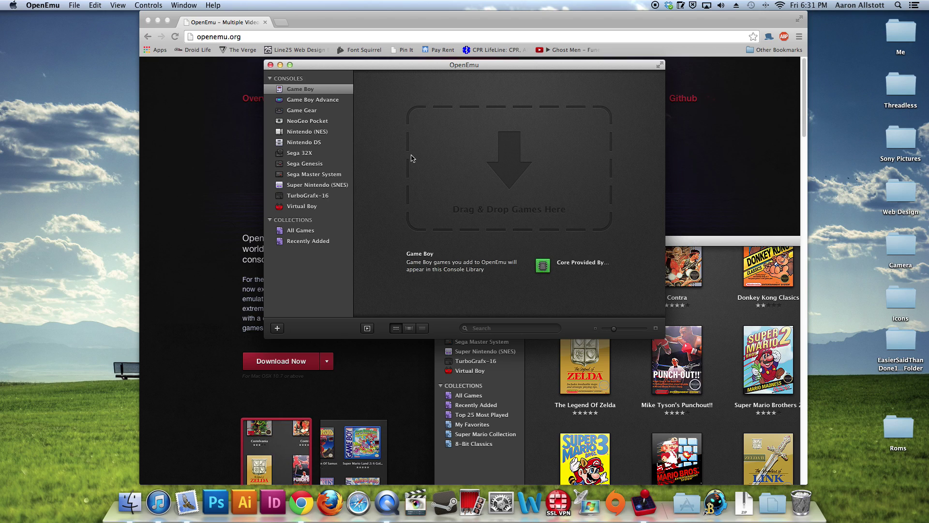
Open the Super Nintendo (SNES) library and start the game Super Mario All-Stars + Super Mario World
{"action": "left_click", "coordinate": [347, 186]}
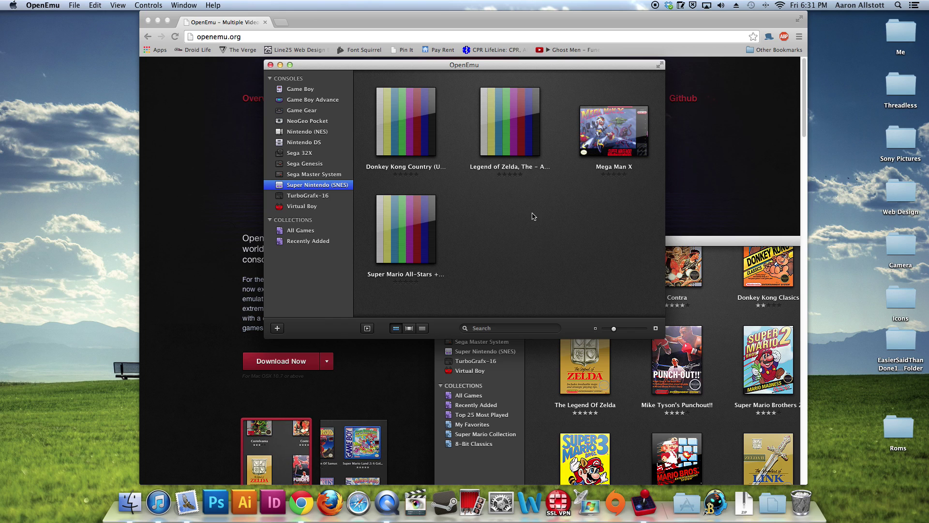
{"action": "left_click", "coordinate": [424, 241]}
{"action": "double_click", "coordinate": [424, 241]}
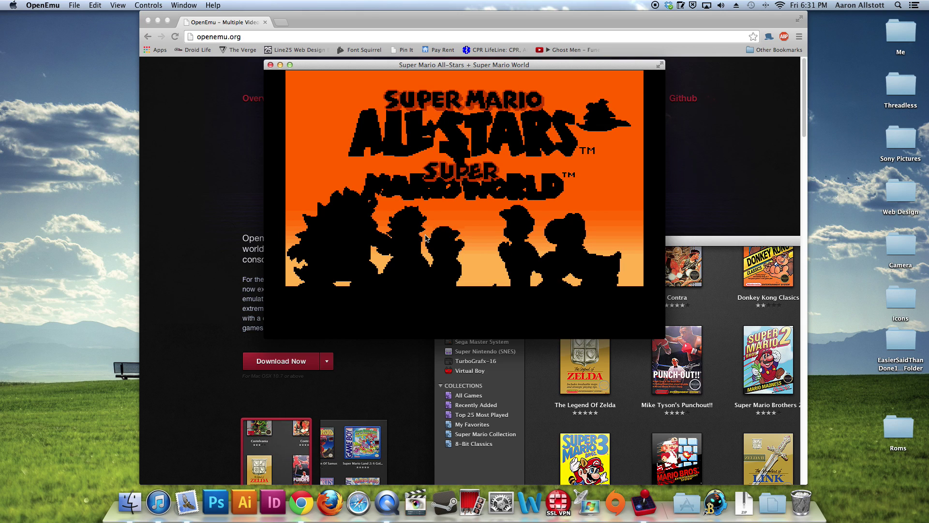
Switch the running game to full screen, choose Super Mario World from the game selection, and start playing it
{"action": "mouse_move", "coordinate": [566, 324]}
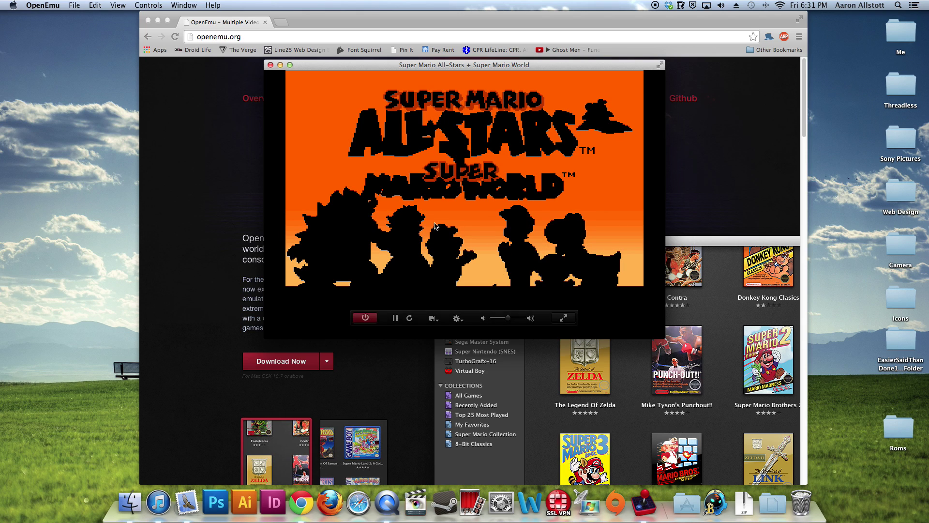
{"action": "left_click", "coordinate": [564, 320]}
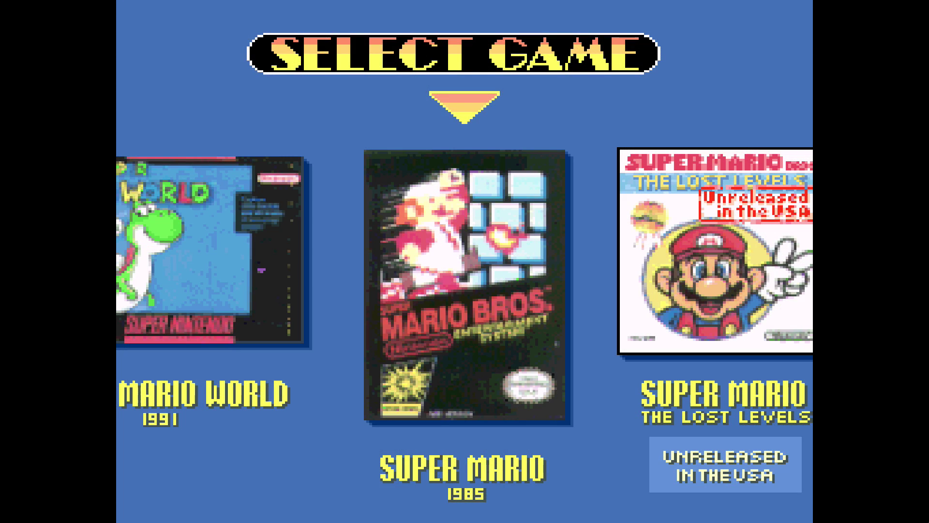
{"action": "key", "text": "Left"}
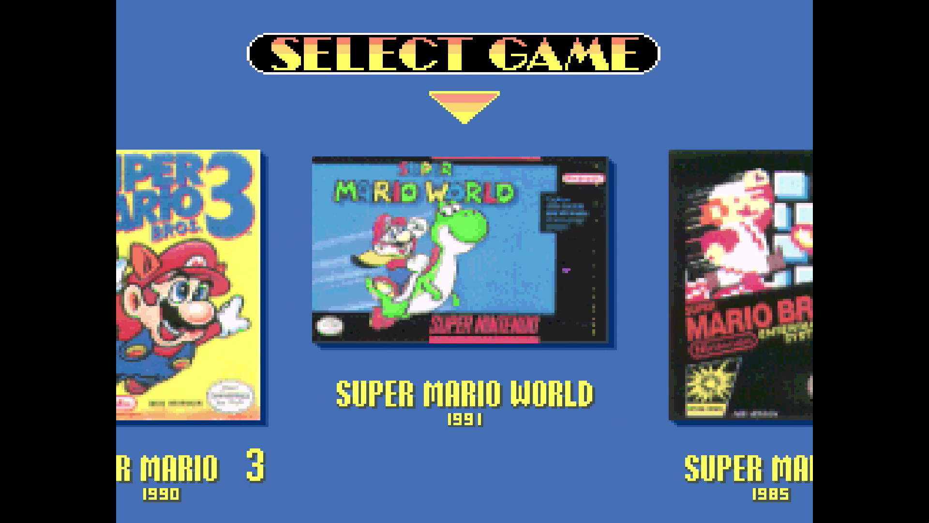
{"action": "key", "text": "Return"}
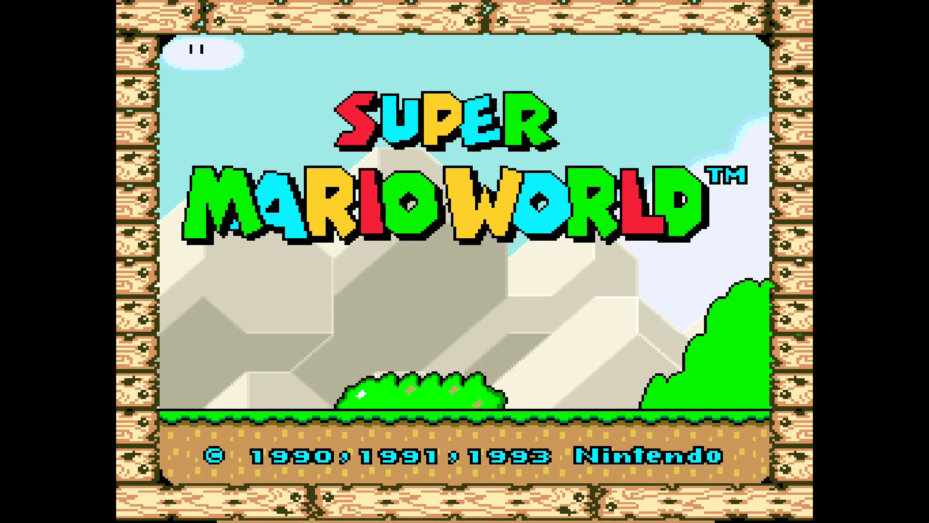
{"action": "key", "text": "Return"}
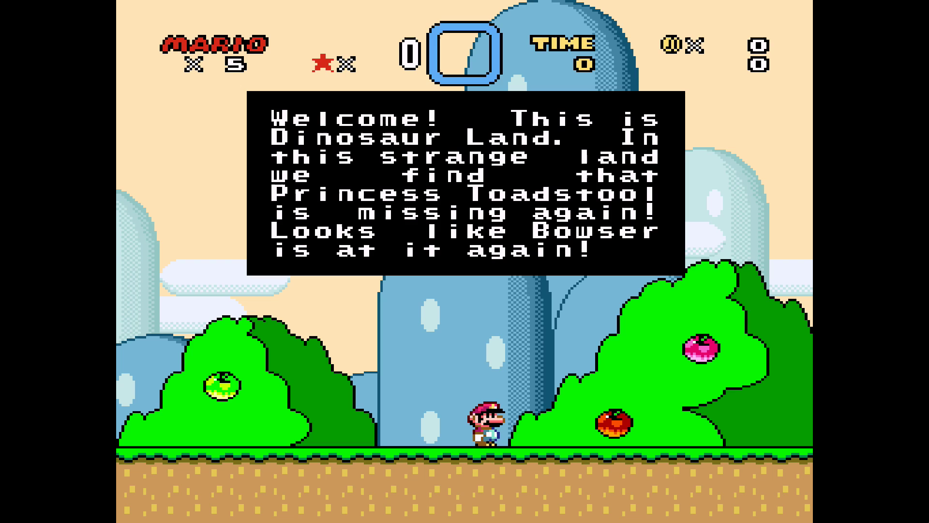
Leave full screen and close the Super Mario game to return to the game library
{"action": "mouse_move", "coordinate": [504, 347]}
{"action": "mouse_move", "coordinate": [428, 519]}
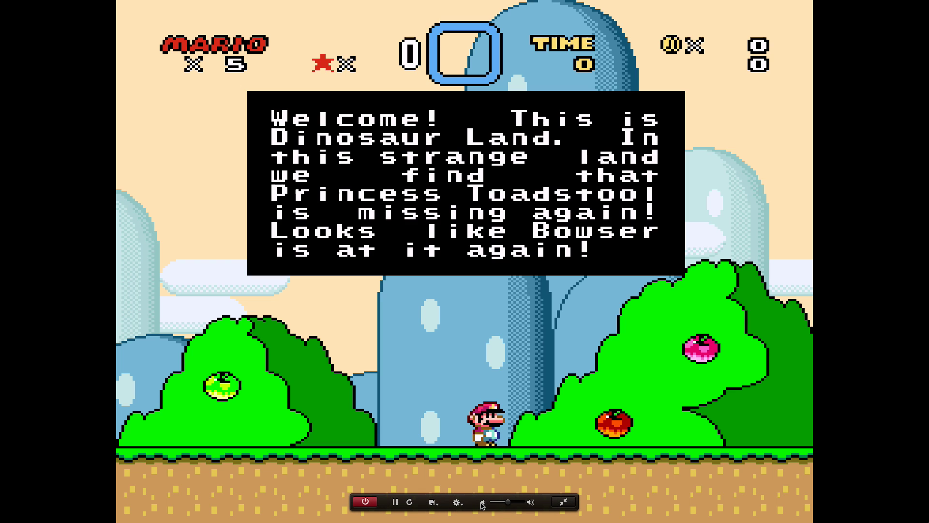
{"action": "left_click", "coordinate": [561, 503]}
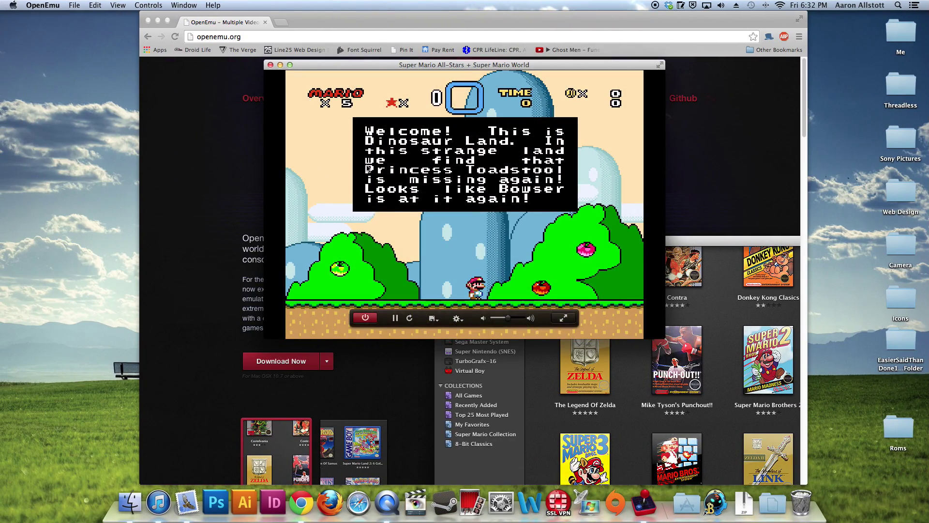
{"action": "left_click", "coordinate": [271, 65]}
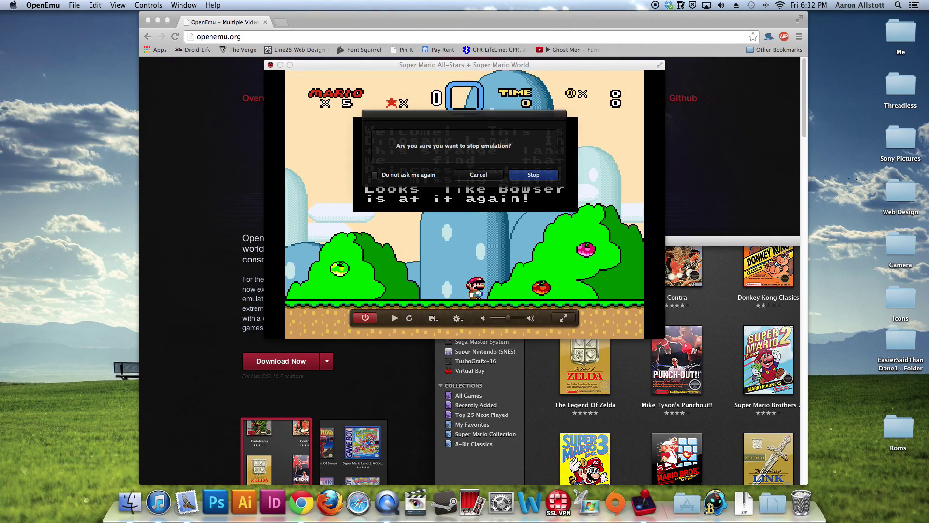
{"action": "left_click", "coordinate": [478, 175]}
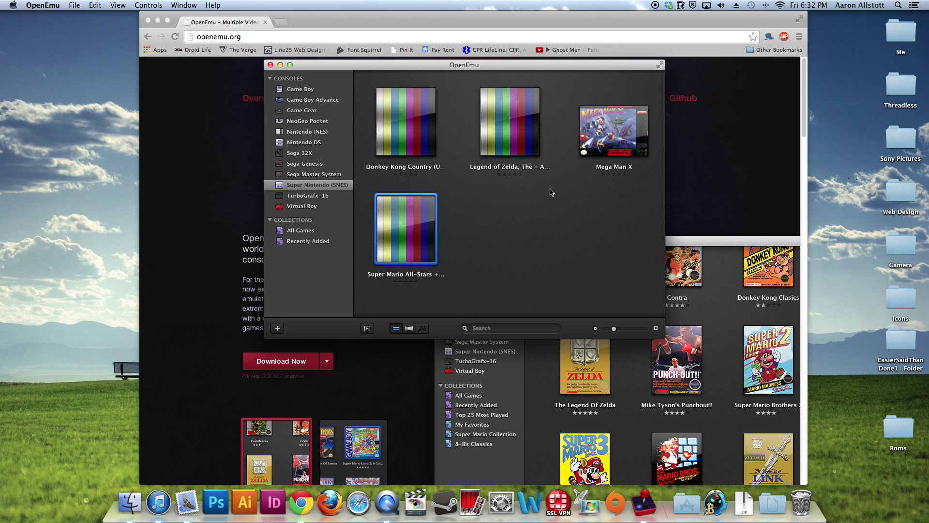
Look through the Sega Master System, Sega 32X, Nintendo DS, NeoGeo Pocket, Game Gear and Nintendo (NES) console libraries
{"action": "left_click", "coordinate": [335, 176]}
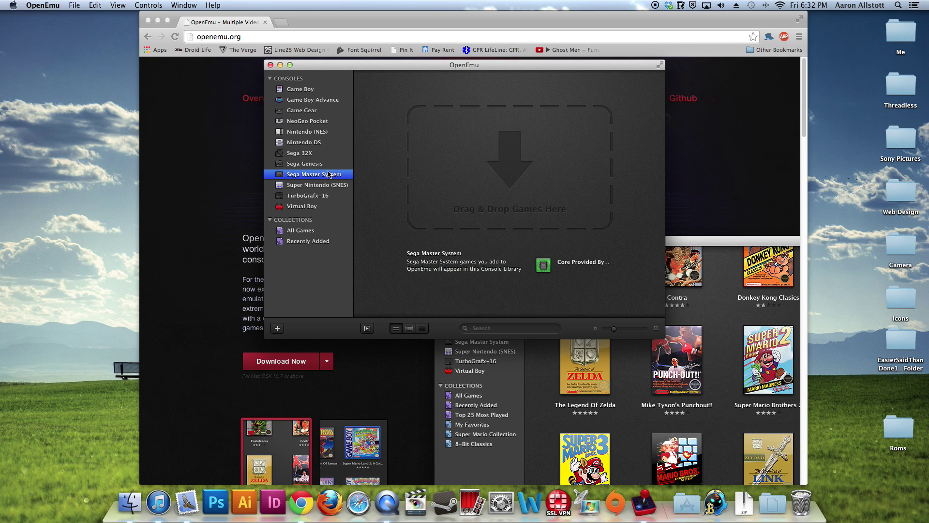
{"action": "left_click", "coordinate": [323, 153]}
{"action": "left_click", "coordinate": [320, 142]}
{"action": "left_click", "coordinate": [319, 132]}
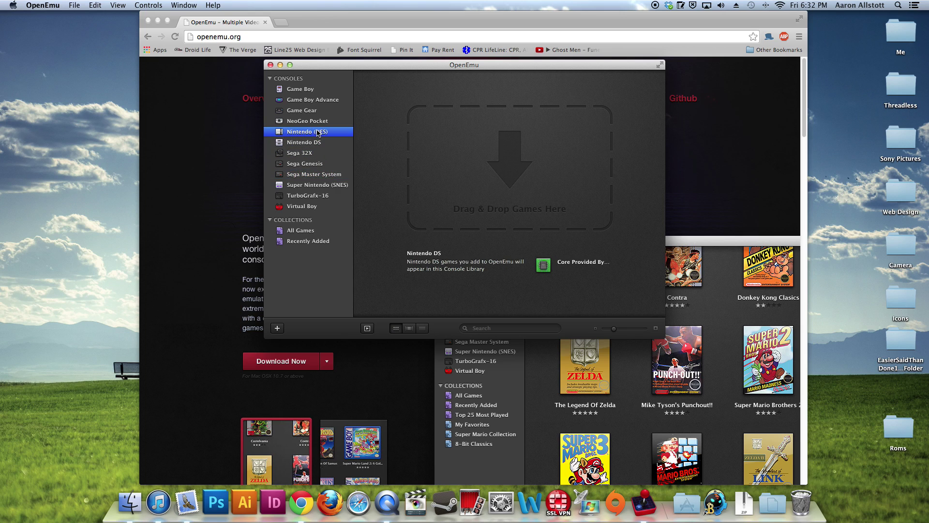
{"action": "left_click", "coordinate": [318, 122]}
{"action": "left_click", "coordinate": [317, 111]}
{"action": "left_click", "coordinate": [315, 132]}
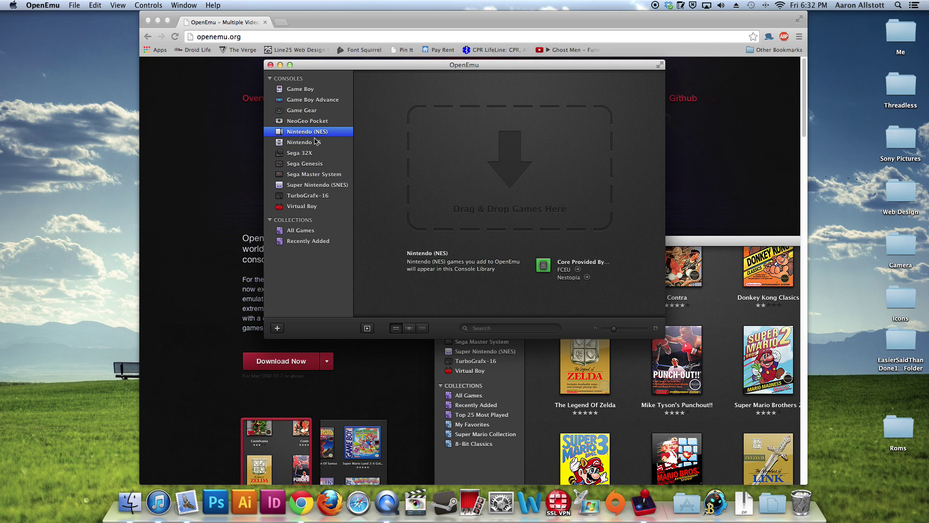